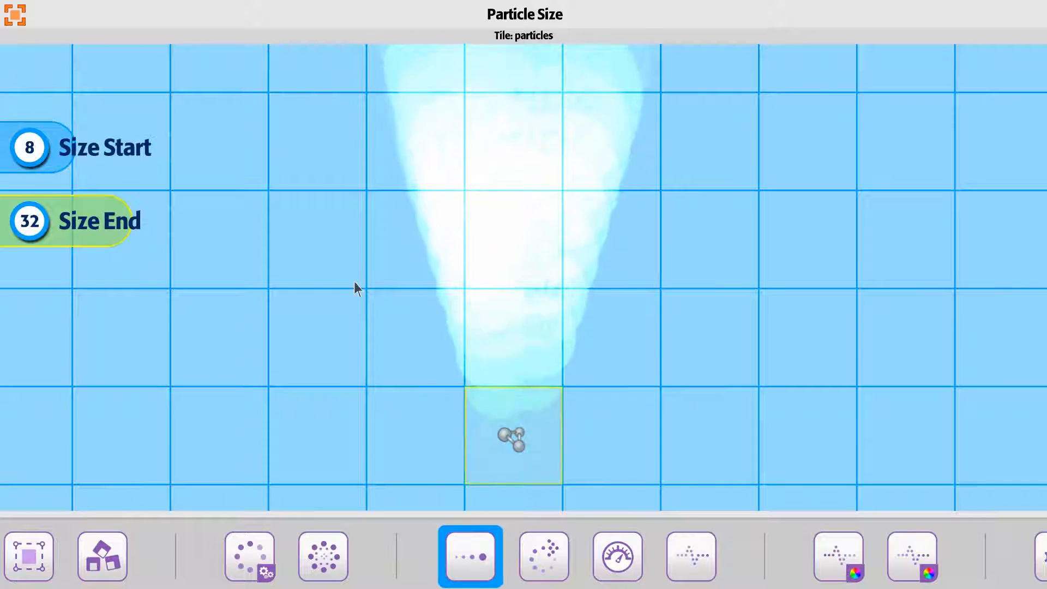
- Try particle Size Start at 0 and at 32, and lower Size End to 3
{"action": "scroll", "coordinate": [323, 286], "scroll_direction": "down", "scroll_amount": 4}
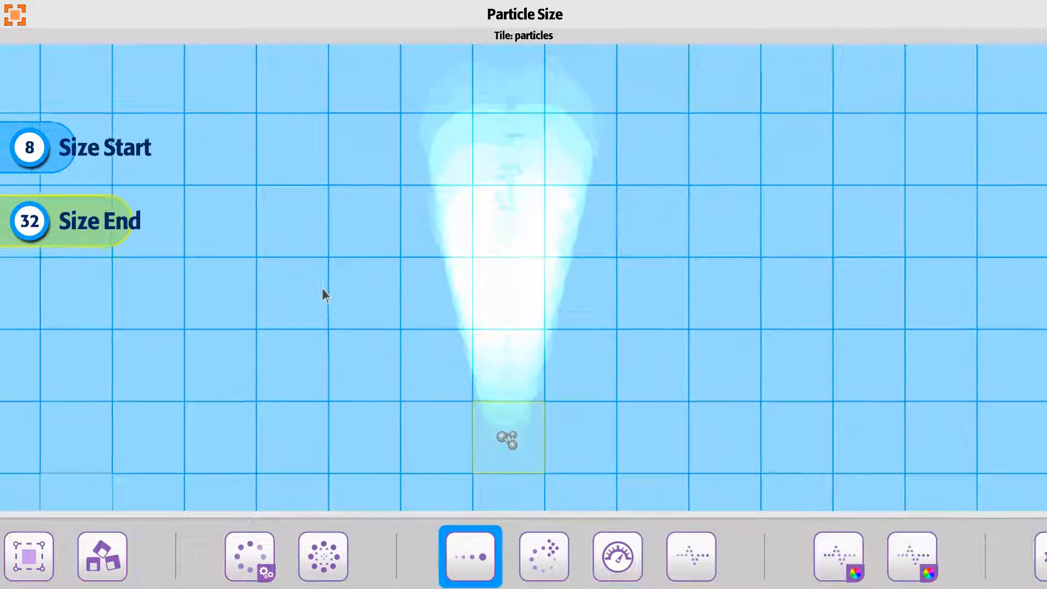
{"action": "left_click", "coordinate": [59, 151]}
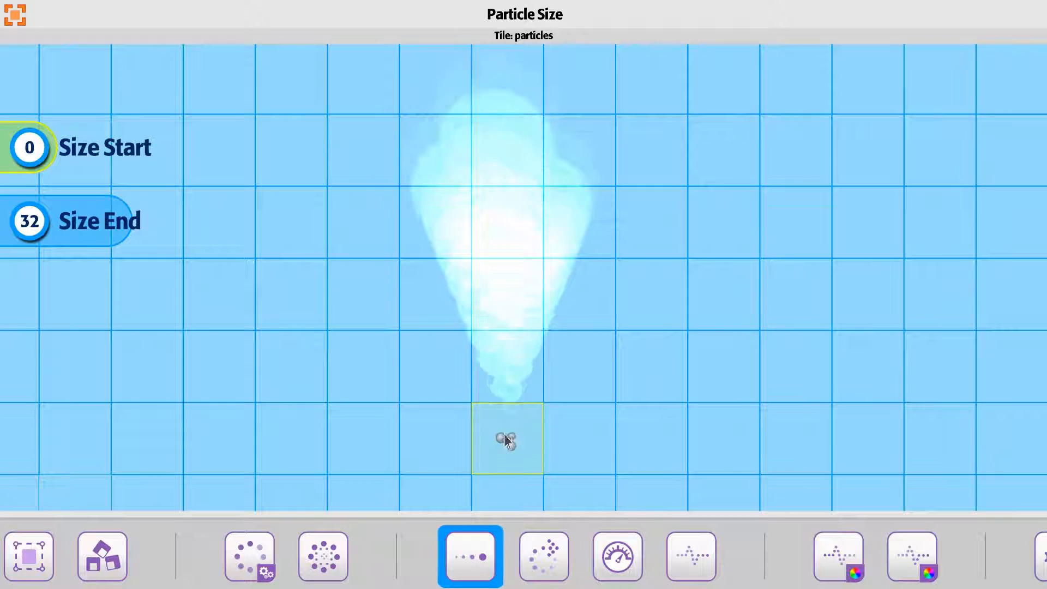
{"action": "left_click_drag", "start_coordinate": [61, 158], "coordinate": [116, 152]}
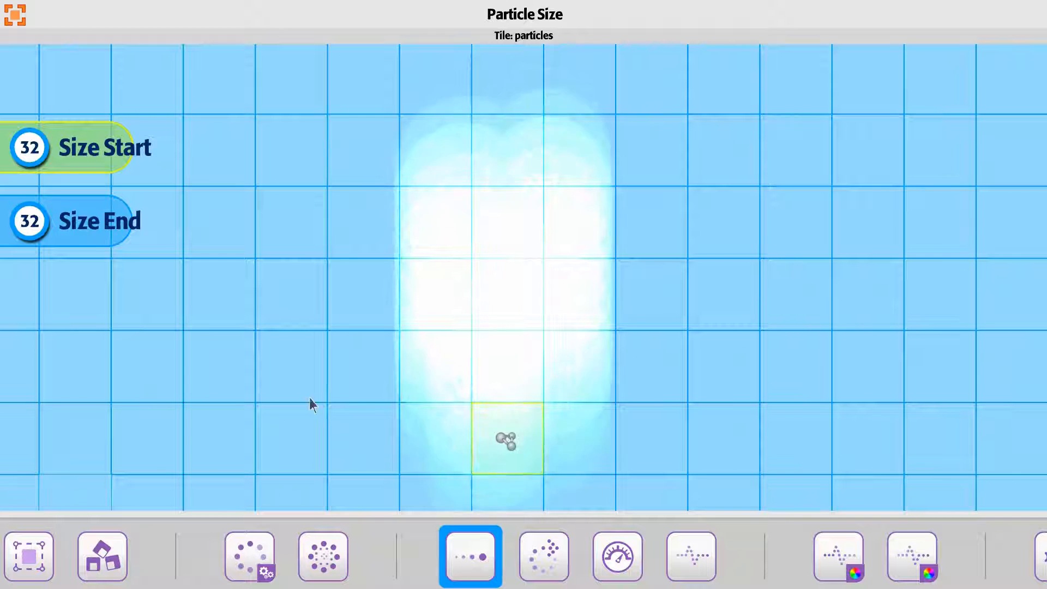
{"action": "left_click_drag", "start_coordinate": [118, 223], "coordinate": [47, 234]}
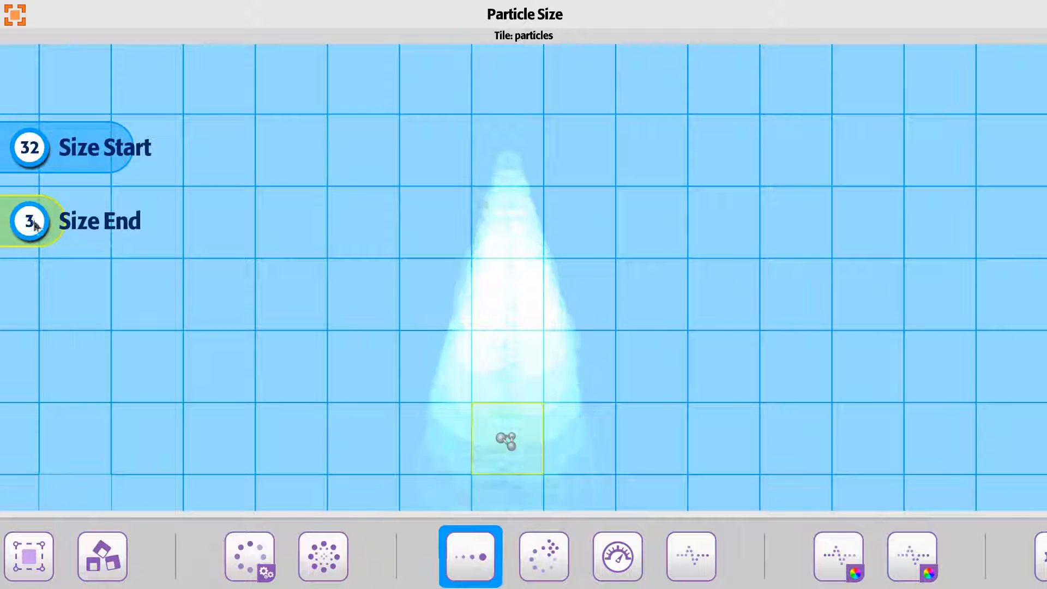
- Set both the particle Size Start and Size End to 10
{"action": "left_click_drag", "start_coordinate": [50, 224], "coordinate": [65, 224]}
{"action": "left_click_drag", "start_coordinate": [105, 156], "coordinate": [66, 159]}
{"action": "scroll", "coordinate": [65, 159], "scroll_direction": "down", "scroll_amount": 5}
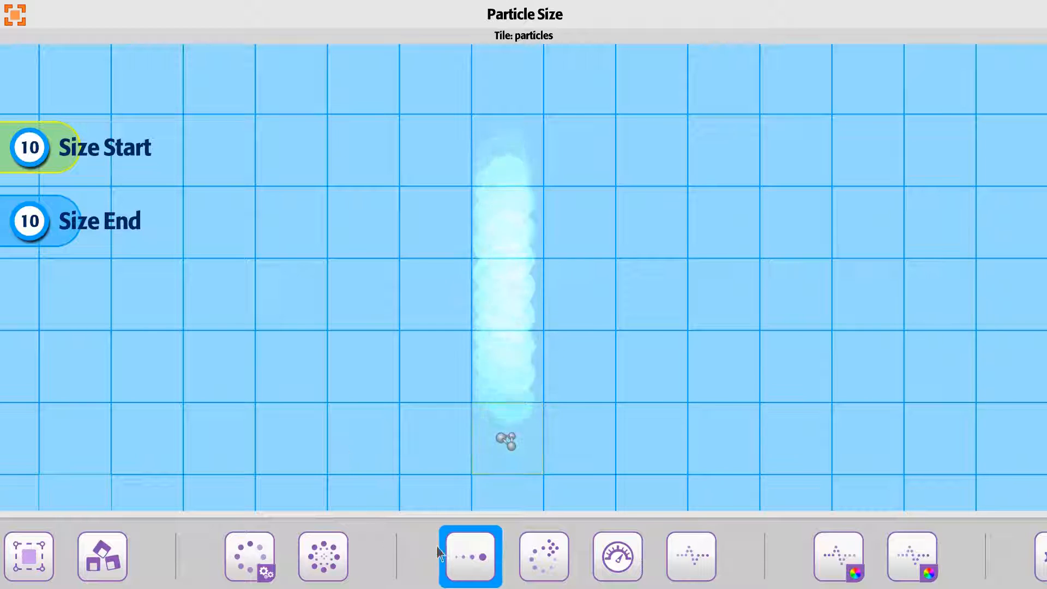
- Open the Particle Rotate settings and set the rotation Speed to 34
{"action": "left_click", "coordinate": [548, 553]}
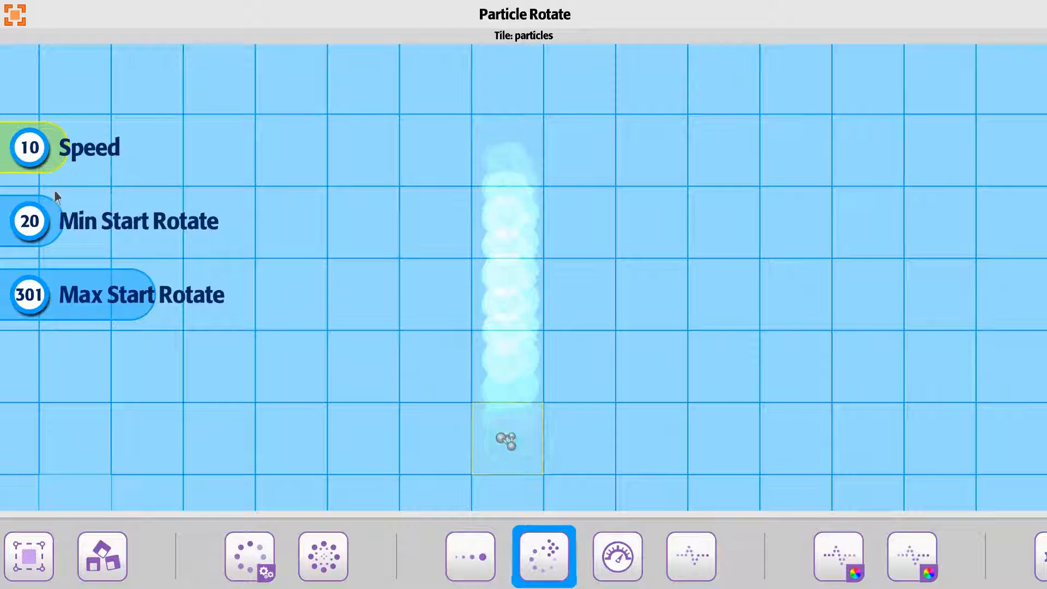
{"action": "scroll", "coordinate": [453, 368], "scroll_direction": "up", "scroll_amount": 8}
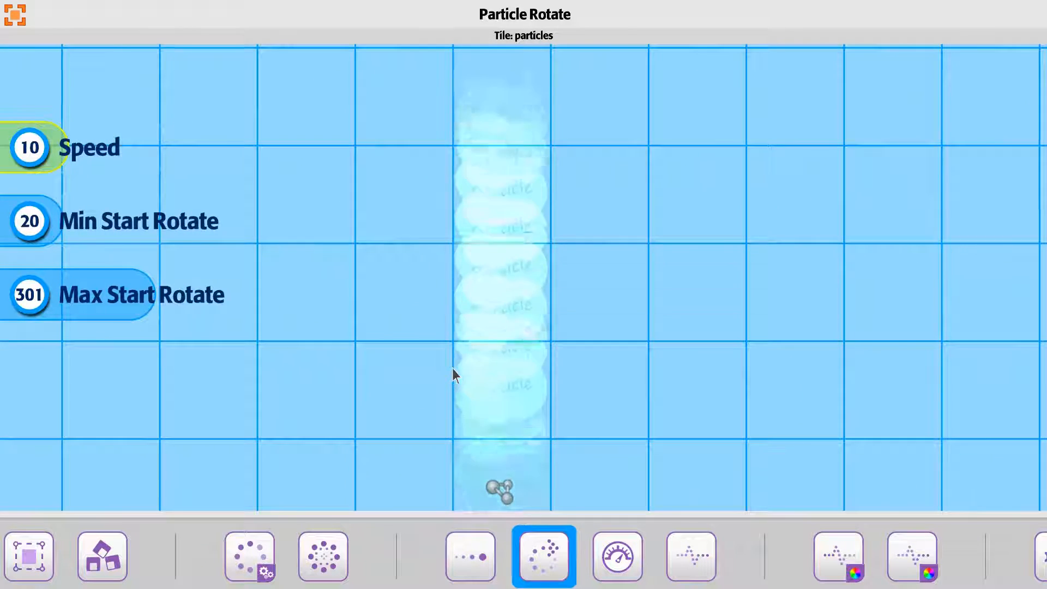
{"action": "scroll", "coordinate": [452, 367], "scroll_direction": "down", "scroll_amount": 6}
{"action": "scroll", "coordinate": [448, 345], "scroll_direction": "up", "scroll_amount": 3}
{"action": "scroll", "coordinate": [448, 344], "scroll_direction": "up", "scroll_amount": 1}
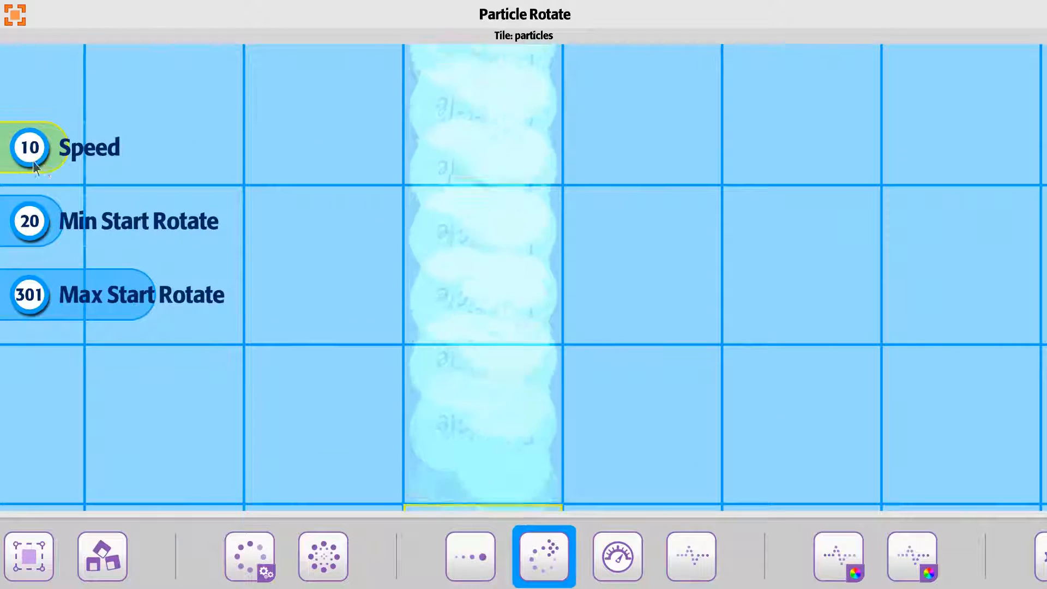
{"action": "left_click_drag", "start_coordinate": [34, 161], "coordinate": [72, 161]}
{"action": "scroll", "coordinate": [310, 281], "scroll_direction": "down", "scroll_amount": 3}
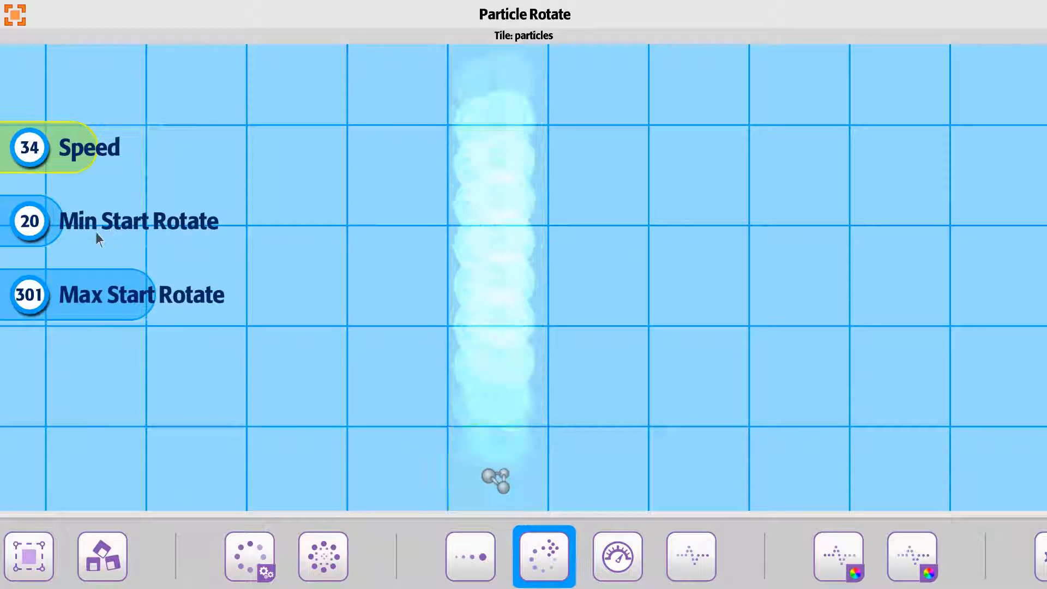
- Set Max Start Rotate to 0, and try Min Start Rotate at 360 before setting it to 0
{"action": "left_click", "coordinate": [39, 305]}
{"action": "left_click", "coordinate": [25, 216]}
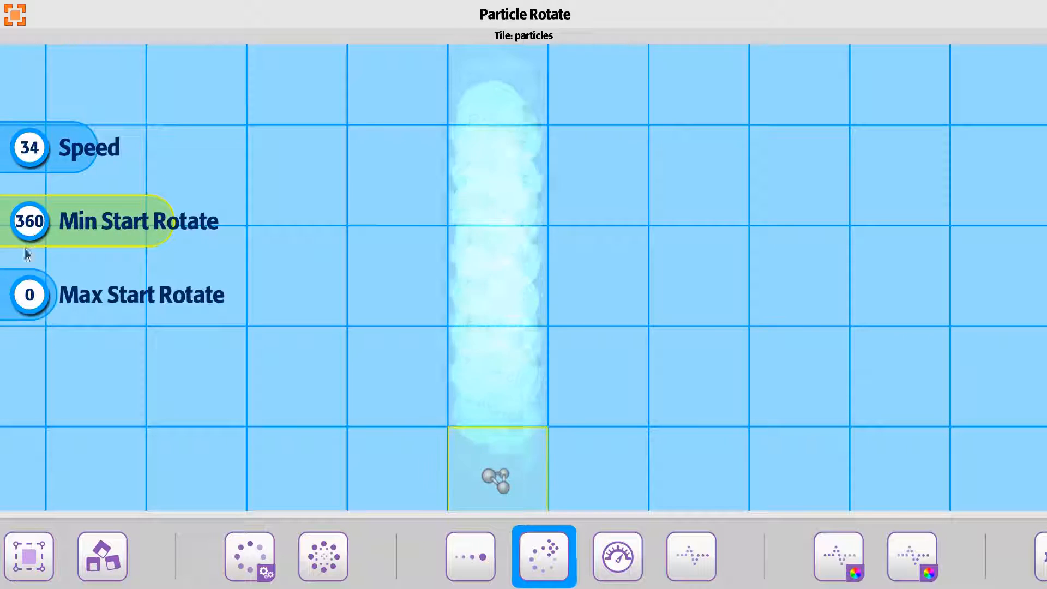
{"action": "left_click", "coordinate": [27, 233]}
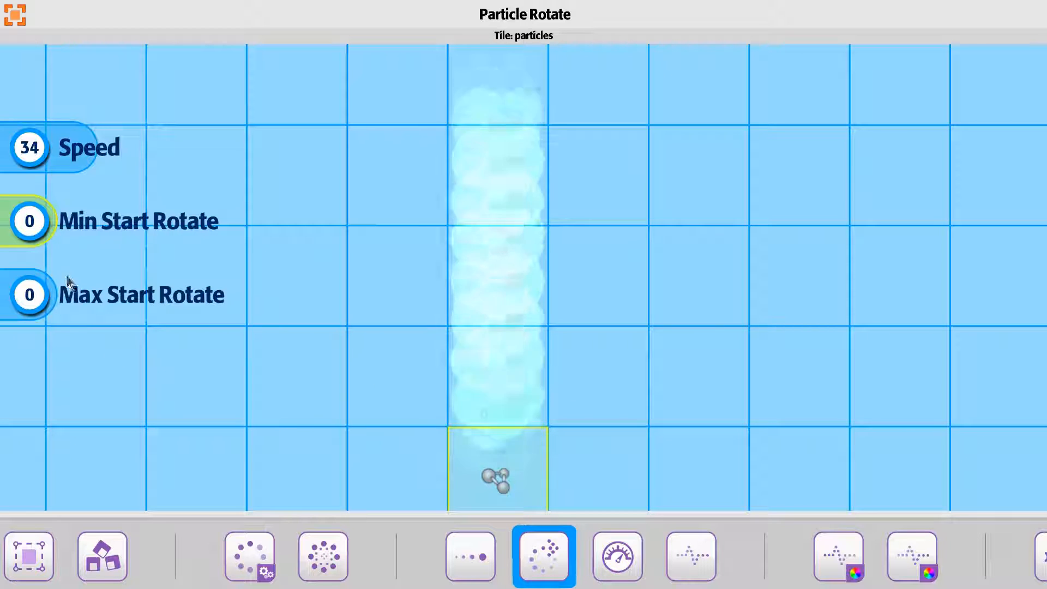
- Set Min Start Rotate to 180 with Max Start Rotate at 0
{"action": "left_click_drag", "start_coordinate": [33, 230], "coordinate": [78, 230]}
{"action": "scroll", "coordinate": [78, 231], "scroll_direction": "down", "scroll_amount": 6}
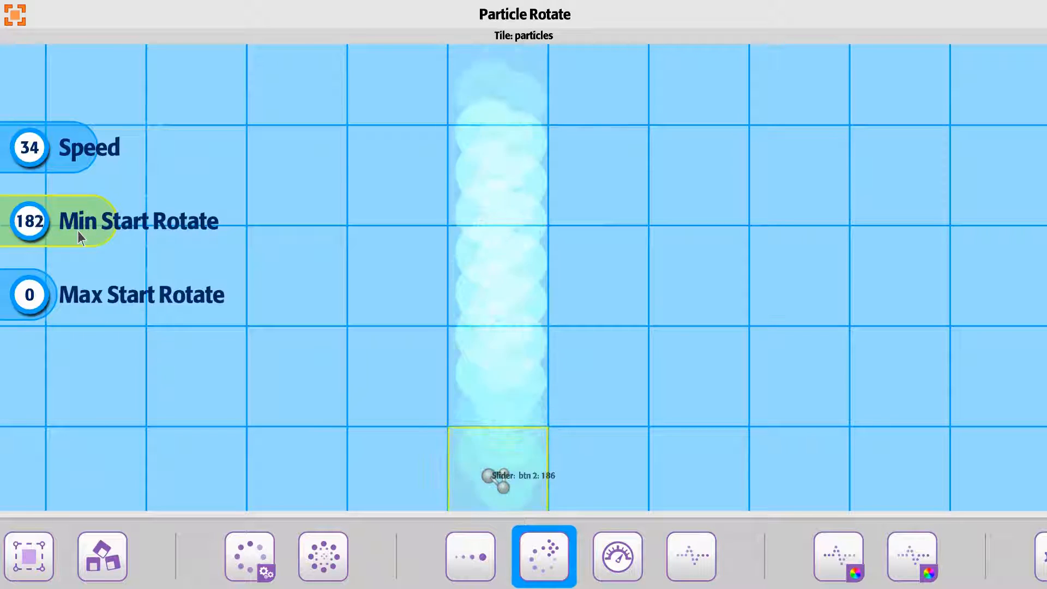
{"action": "scroll", "coordinate": [77, 235], "scroll_direction": "up", "scroll_amount": 1}
{"action": "mouse_move", "coordinate": [35, 297]}
{"action": "left_mouse_down"}
{"action": "mouse_move", "coordinate": [62, 296]}
{"action": "mouse_move", "coordinate": [41, 307]}
{"action": "left_mouse_up"}
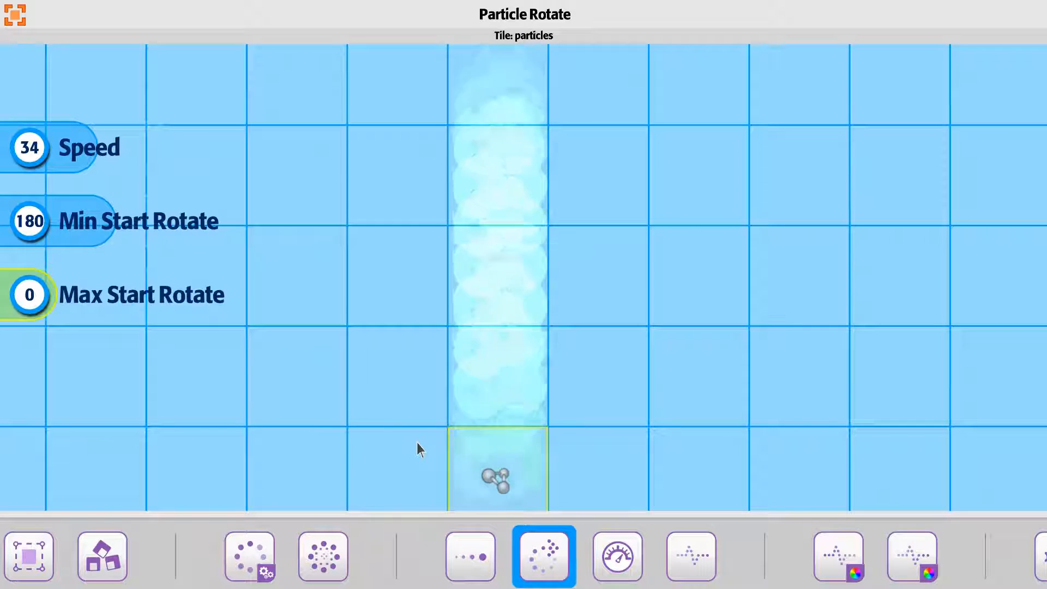
- Set the particle rotation Speed and the Min Start Rotate value to 0
{"action": "left_click_drag", "start_coordinate": [117, 147], "coordinate": [41, 168]}
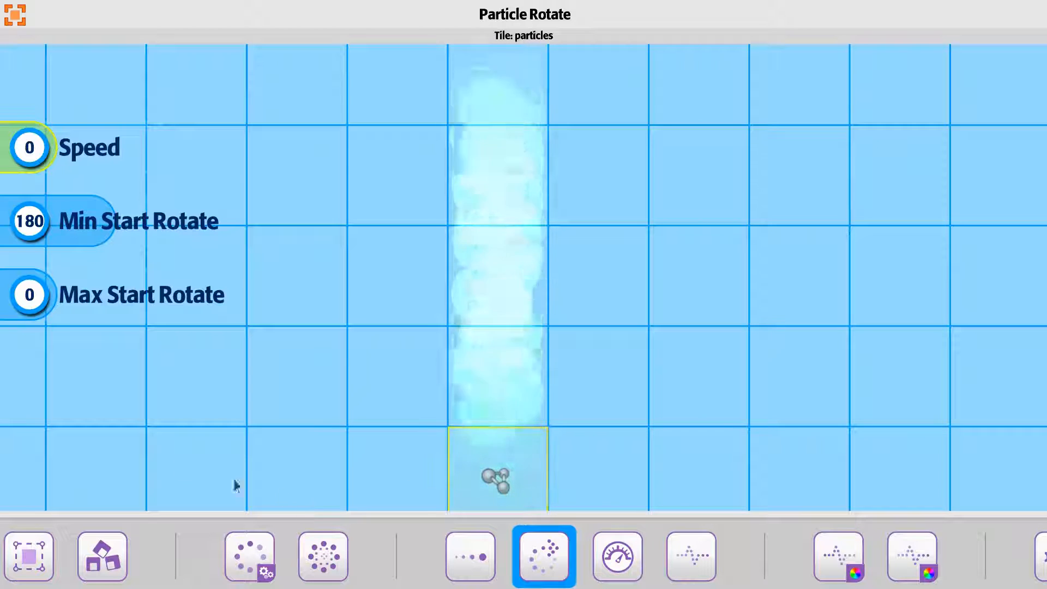
{"action": "left_click_drag", "start_coordinate": [40, 226], "coordinate": [44, 240]}
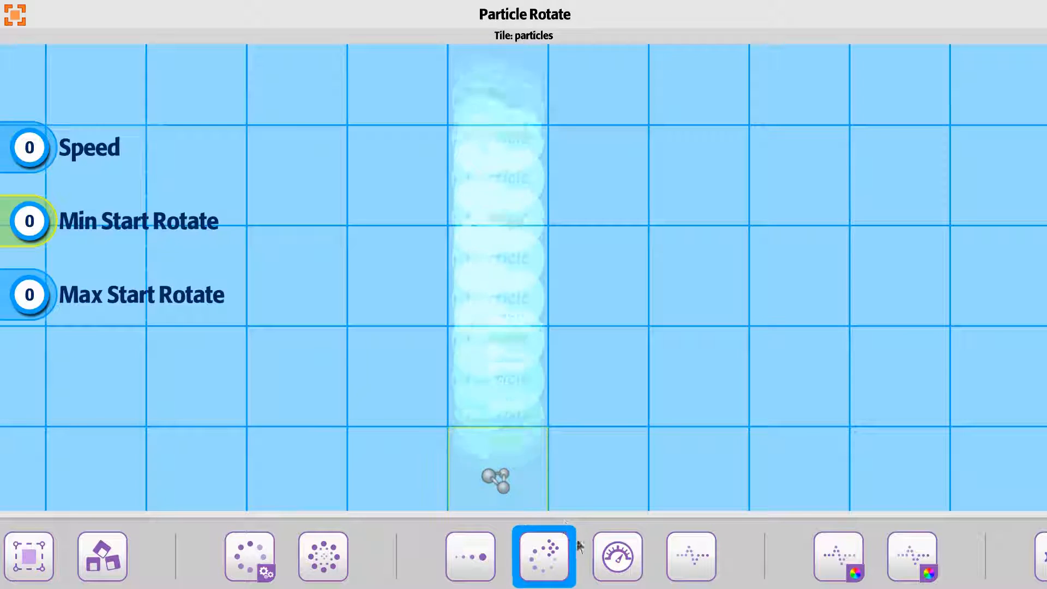
- Open the Particle Speed settings and lower Min Start Speed to -1 and further to -8
{"action": "left_click", "coordinate": [632, 550]}
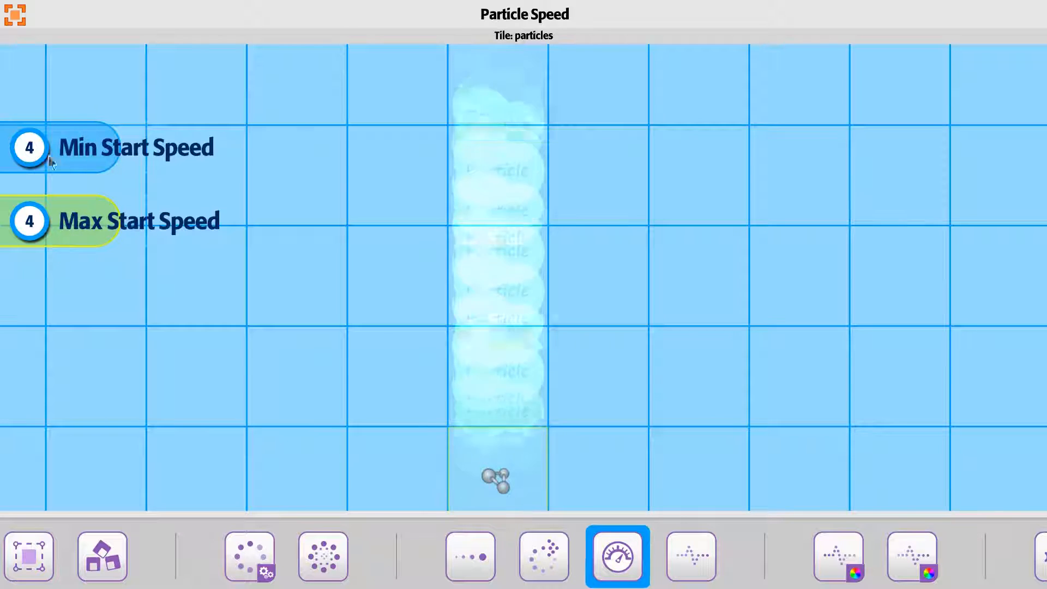
{"action": "left_click_drag", "start_coordinate": [109, 151], "coordinate": [104, 153]}
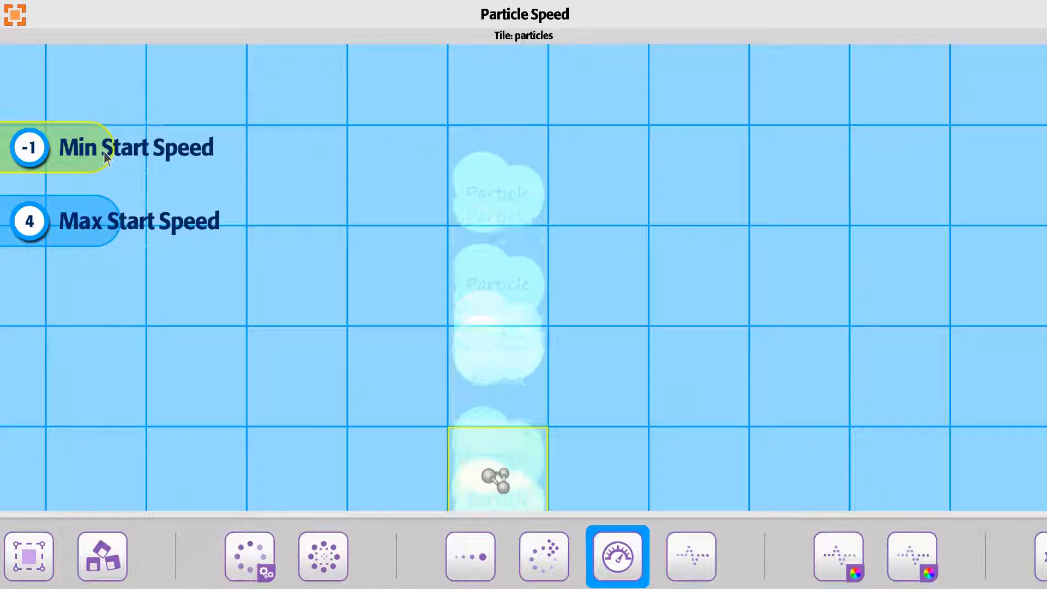
{"action": "left_click_drag", "start_coordinate": [206, 320], "coordinate": [214, 248]}
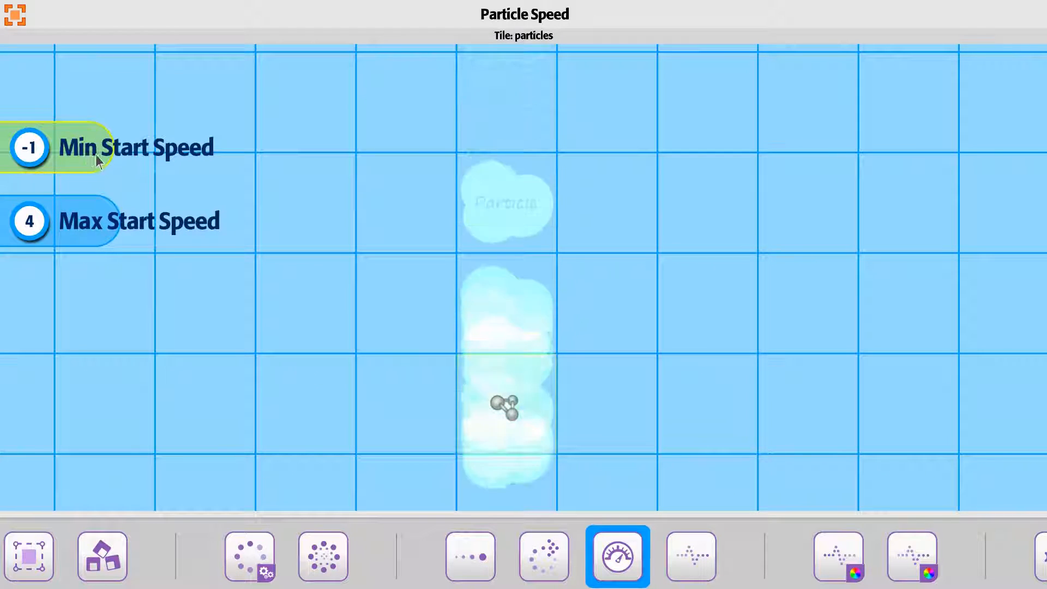
{"action": "left_click_drag", "start_coordinate": [96, 155], "coordinate": [88, 155]}
{"action": "scroll", "coordinate": [329, 428], "scroll_direction": "down", "scroll_amount": 3}
{"action": "left_click_drag", "start_coordinate": [329, 429], "coordinate": [320, 389]}
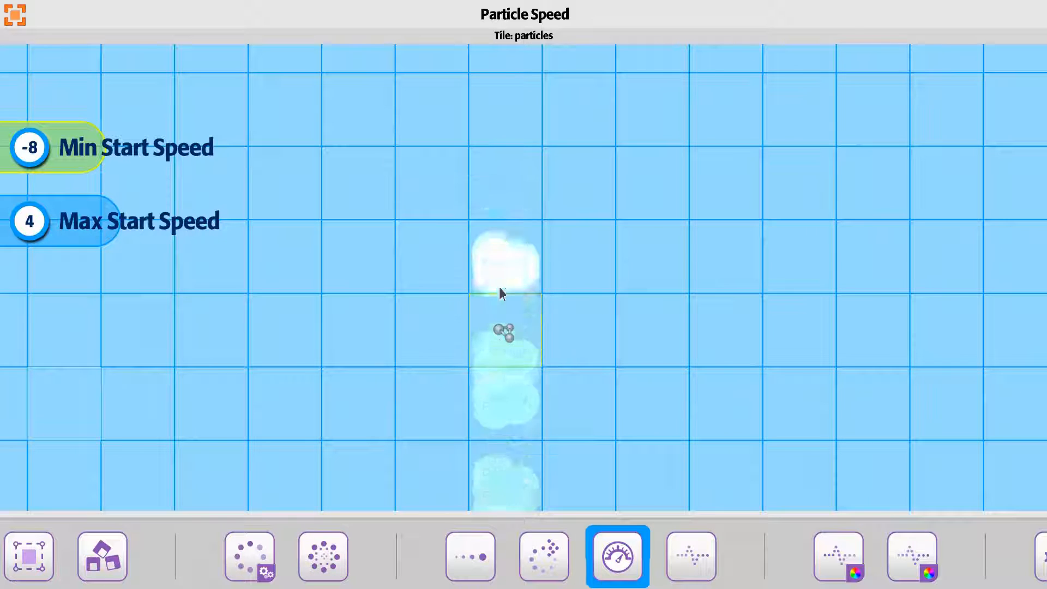
- Set both Min Start Speed and Max Start Speed of the particles to 0
{"action": "left_click_drag", "start_coordinate": [108, 133], "coordinate": [96, 223]}
{"action": "scroll", "coordinate": [96, 223], "scroll_direction": "down", "scroll_amount": 4}
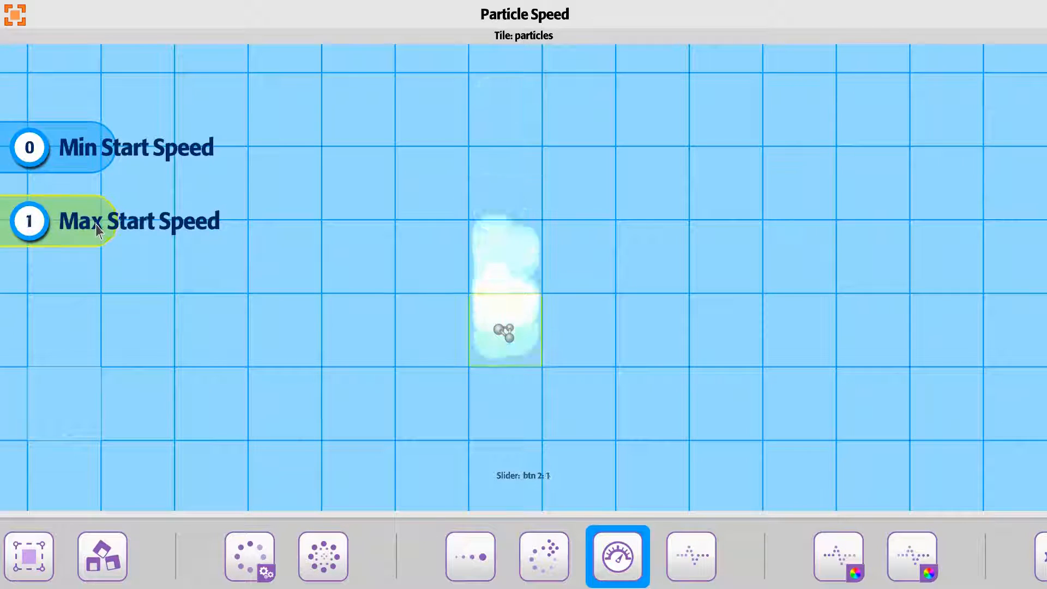
{"action": "scroll", "coordinate": [463, 338], "scroll_direction": "up", "scroll_amount": 5}
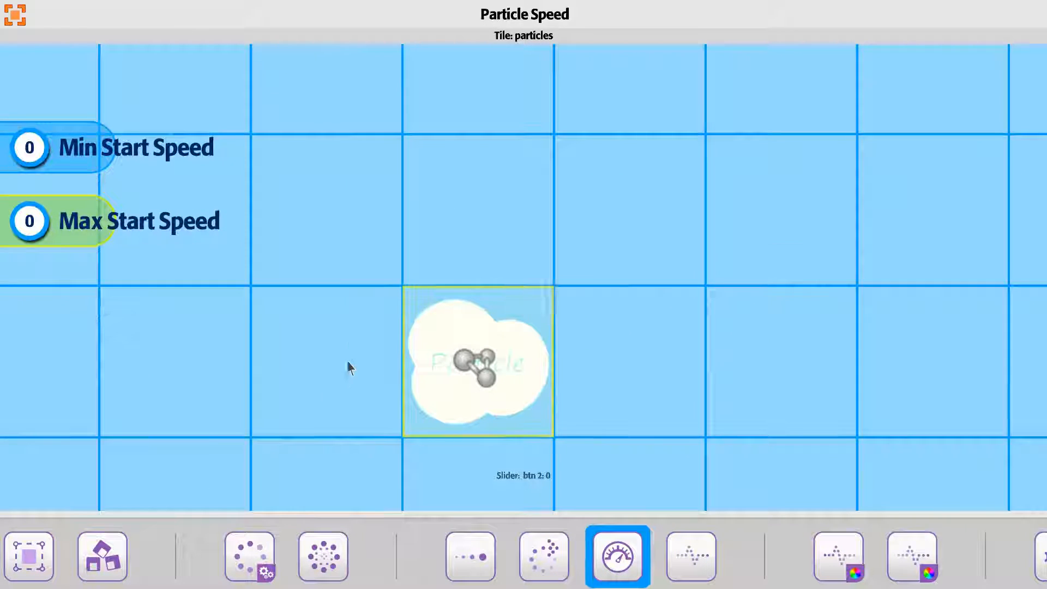
{"action": "left_click_drag", "start_coordinate": [334, 379], "coordinate": [355, 355]}
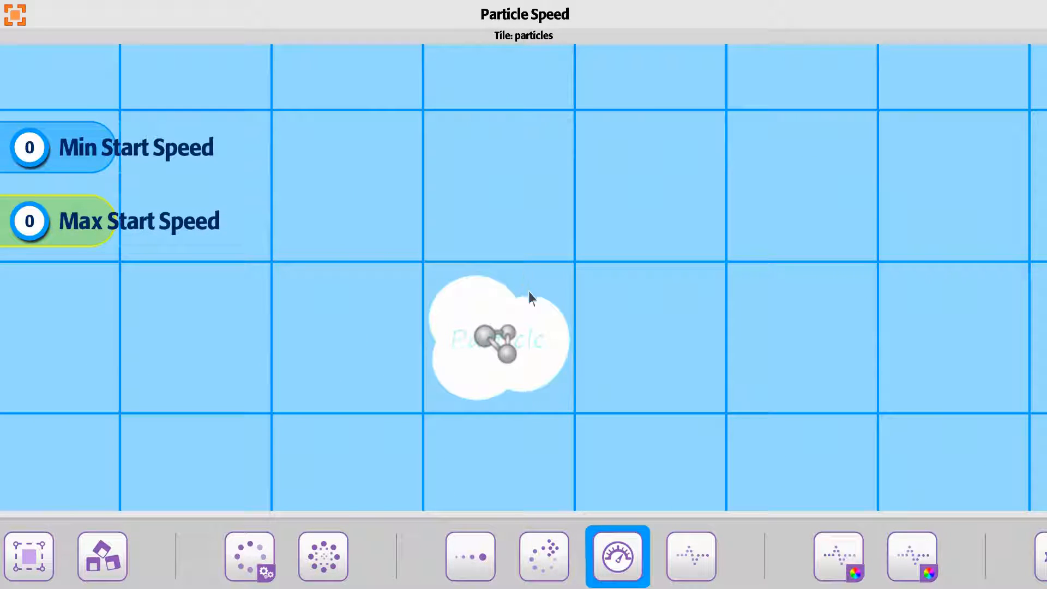
{"action": "scroll", "coordinate": [506, 420], "scroll_direction": "down", "scroll_amount": 3}
{"action": "left_click_drag", "start_coordinate": [506, 425], "coordinate": [498, 451]}
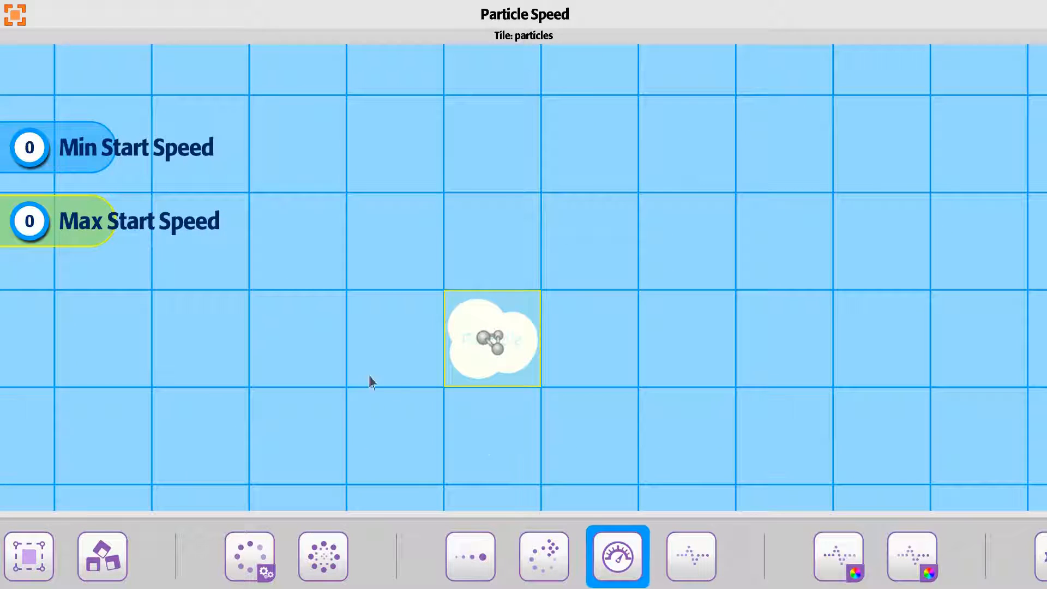
- Raise the particles' Min Start Speed to 1 and Max Start Speed to 3
{"action": "key", "text": "Right"}
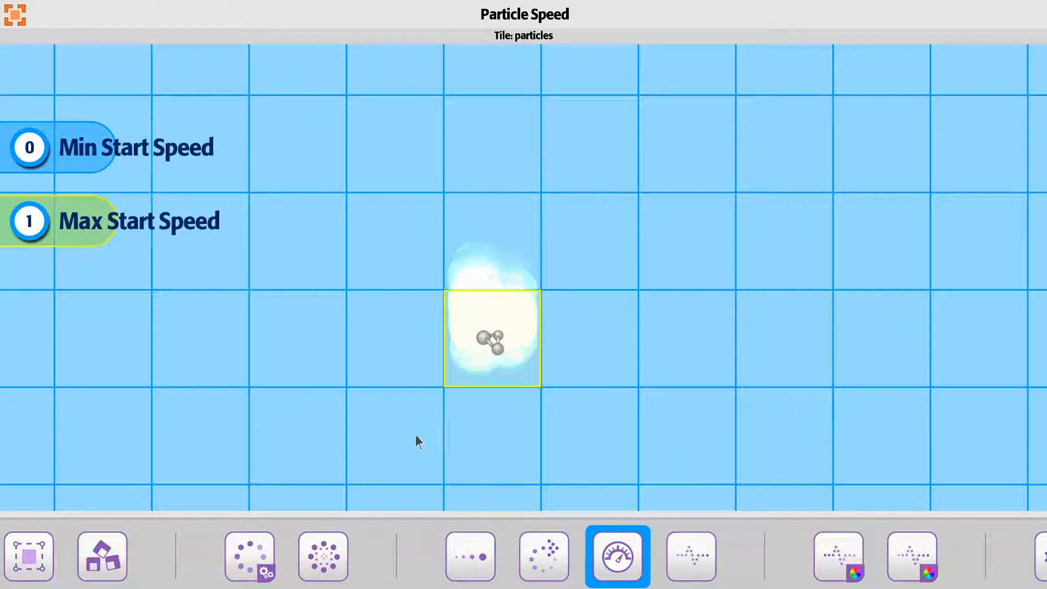
{"action": "key", "text": "Up"}
{"action": "key", "text": "Right"}
{"action": "key", "text": "Down"}
{"action": "key", "text": "Right"}
{"action": "key", "text": "Right"}
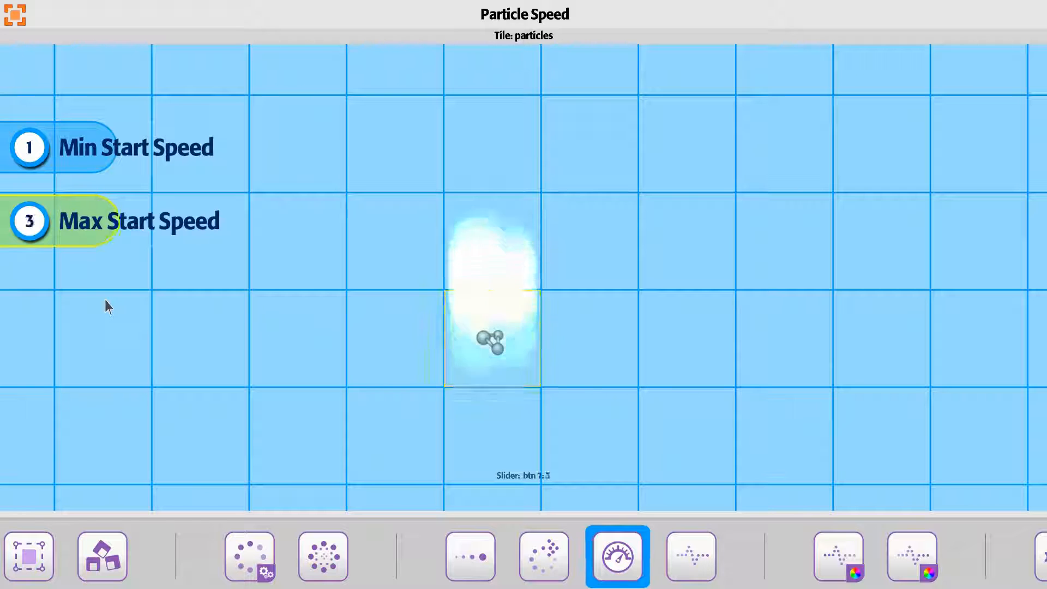
- Set the particles' Min Start Speed to 2
{"action": "left_click_drag", "start_coordinate": [288, 241], "coordinate": [286, 320]}
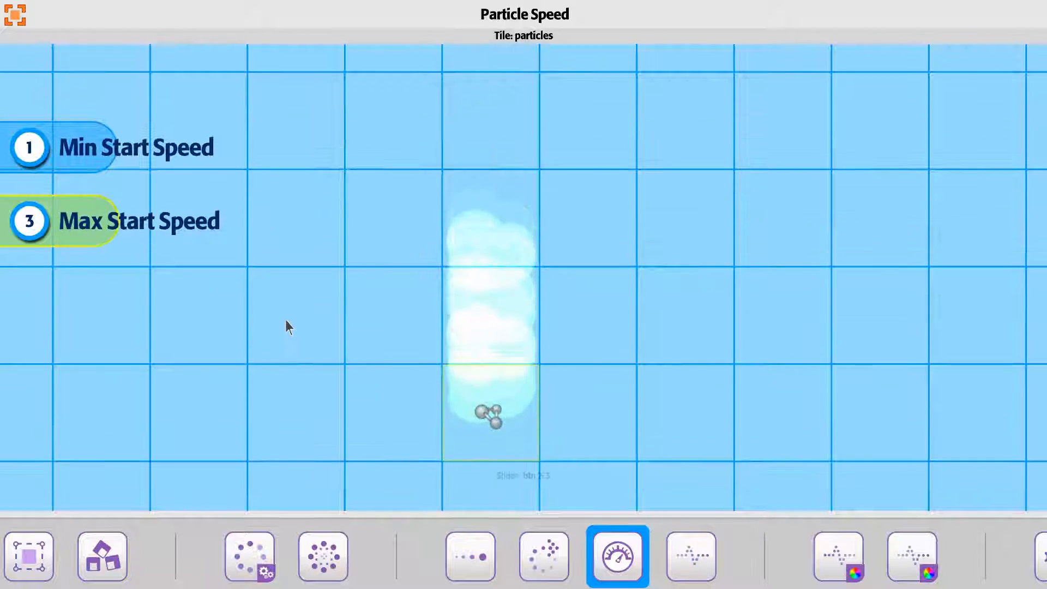
{"action": "key", "text": "Up"}
{"action": "key", "text": "Right"}
{"action": "key", "text": "Down"}
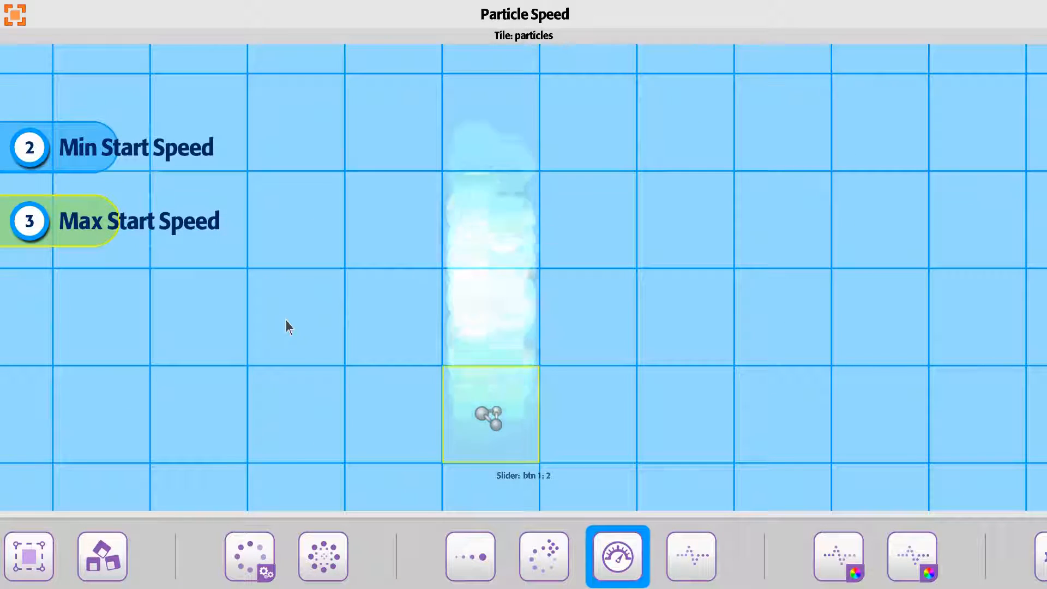
- Open the Particle Lifetime settings and set Lifetime Max to 20
{"action": "left_click", "coordinate": [692, 552]}
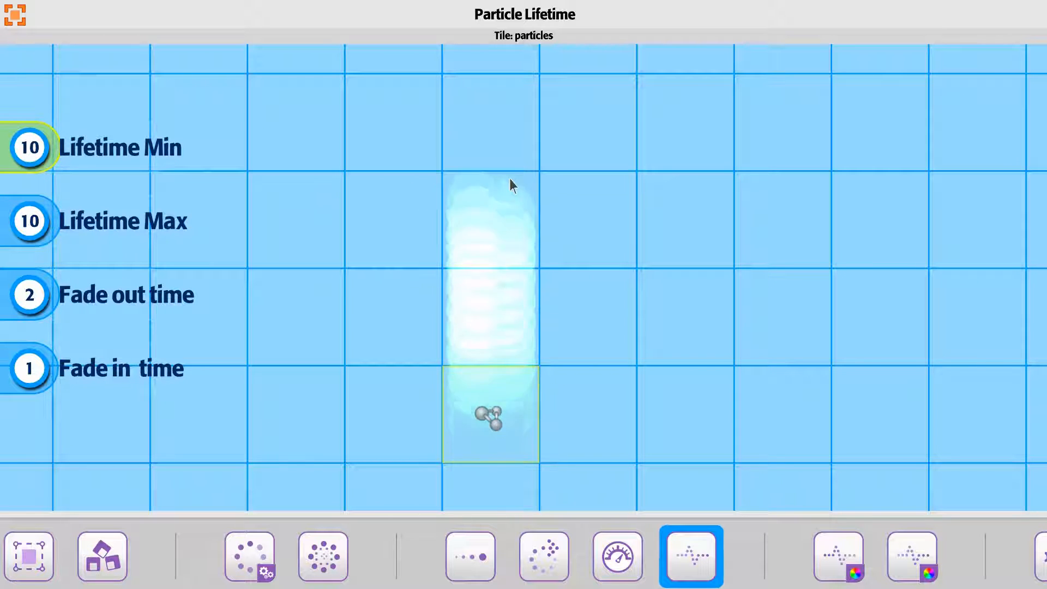
{"action": "left_click_drag", "start_coordinate": [410, 199], "coordinate": [432, 276]}
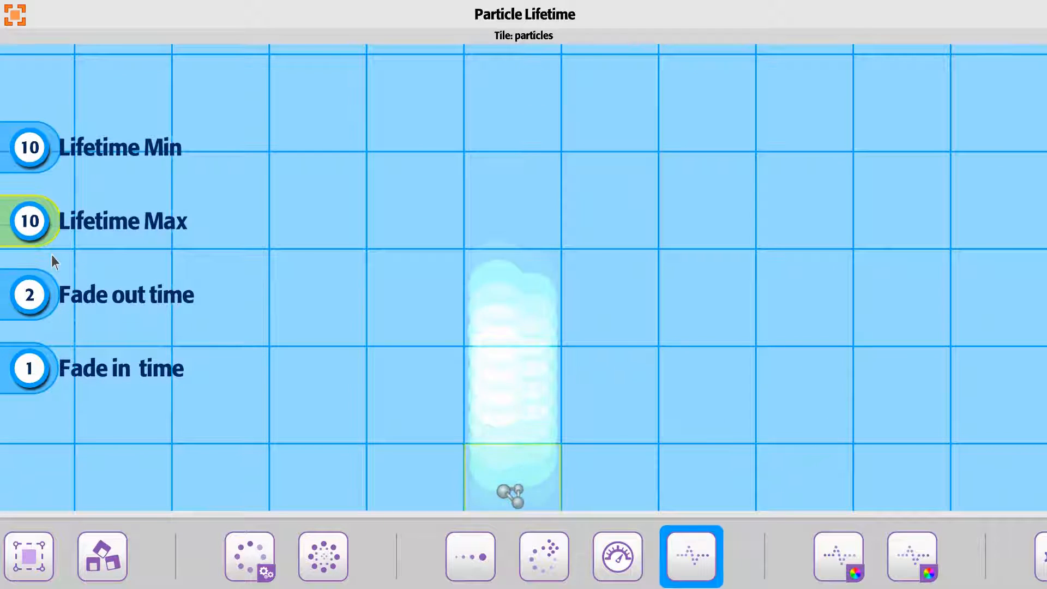
{"action": "scroll", "coordinate": [51, 254], "scroll_direction": "up", "scroll_amount": 8}
{"action": "scroll", "coordinate": [55, 261], "scroll_direction": "up", "scroll_amount": 2}
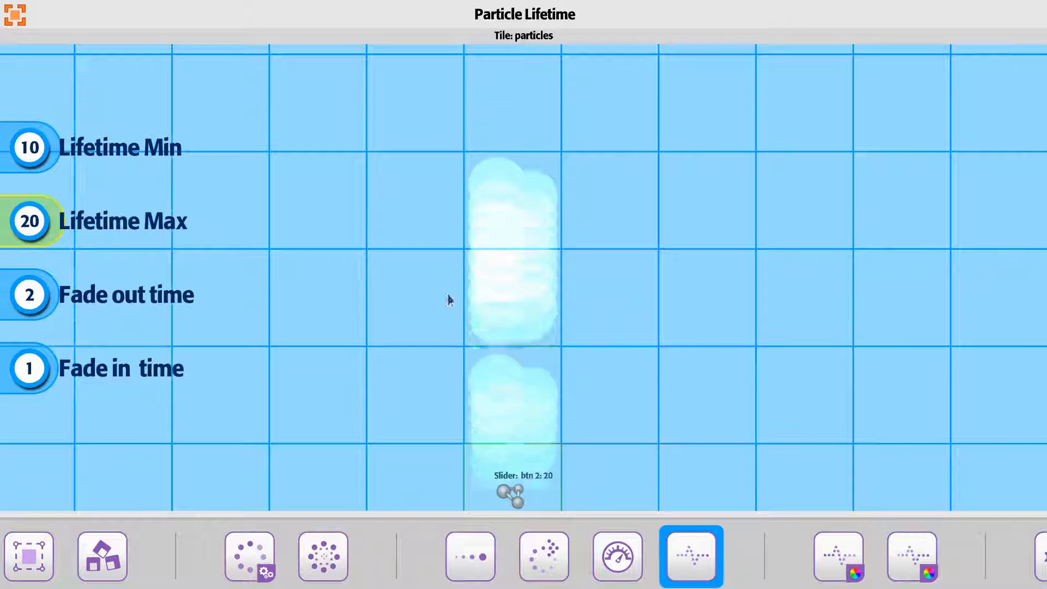
- Examine the height of the particle stream, and set Lifetime Max to 10
{"action": "left_click_drag", "start_coordinate": [402, 385], "coordinate": [397, 343]}
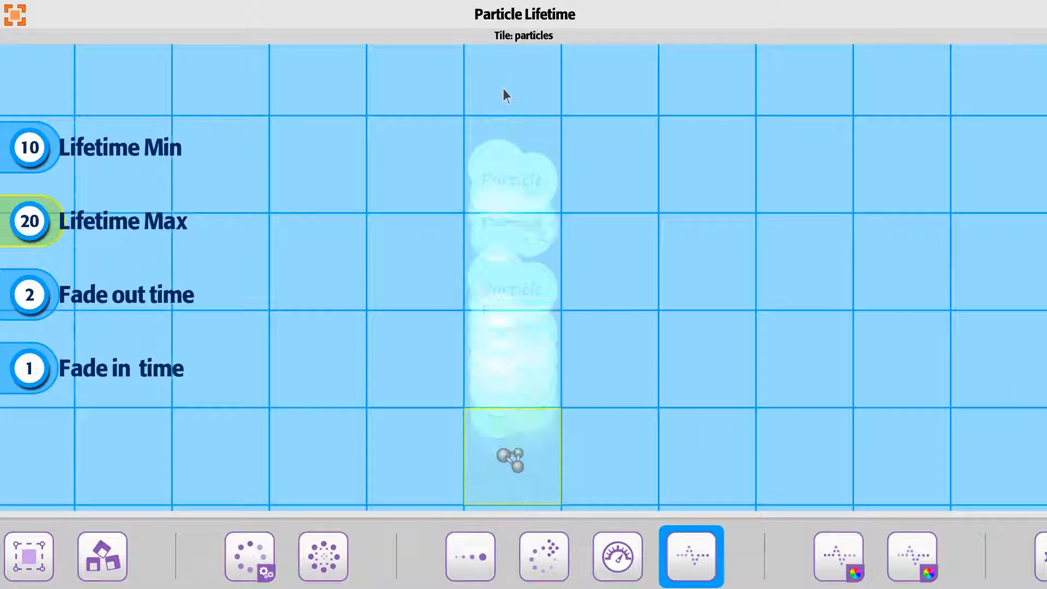
{"action": "left_click_drag", "start_coordinate": [383, 356], "coordinate": [378, 383]}
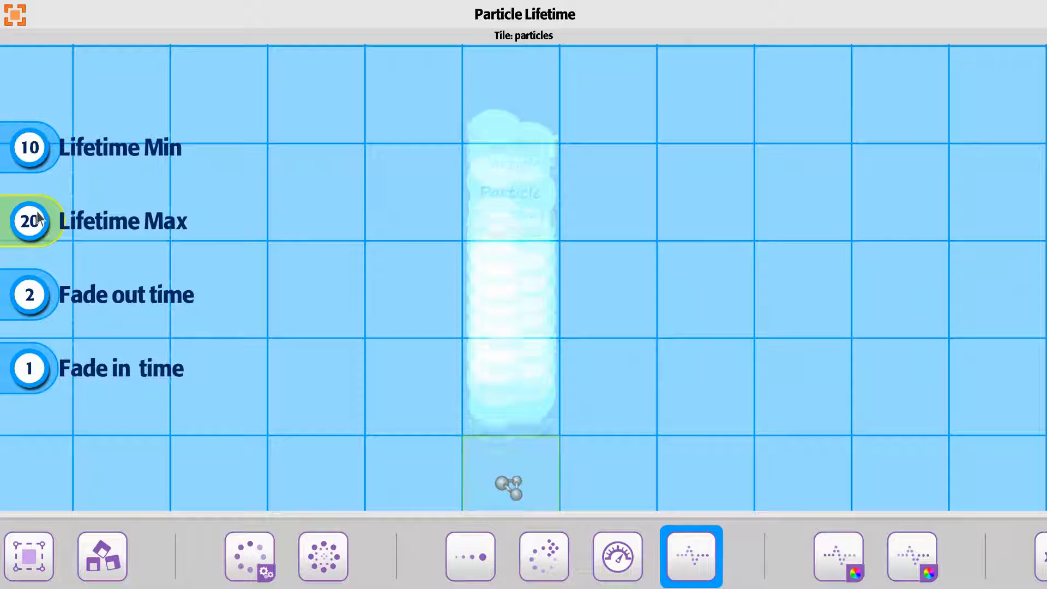
{"action": "mouse_move", "coordinate": [47, 219]}
{"action": "left_mouse_down"}
{"action": "mouse_move", "coordinate": [37, 222]}
{"action": "mouse_move", "coordinate": [53, 266]}
{"action": "mouse_move", "coordinate": [32, 228]}
{"action": "mouse_move", "coordinate": [44, 219]}
{"action": "mouse_move", "coordinate": [57, 235]}
{"action": "left_mouse_up"}
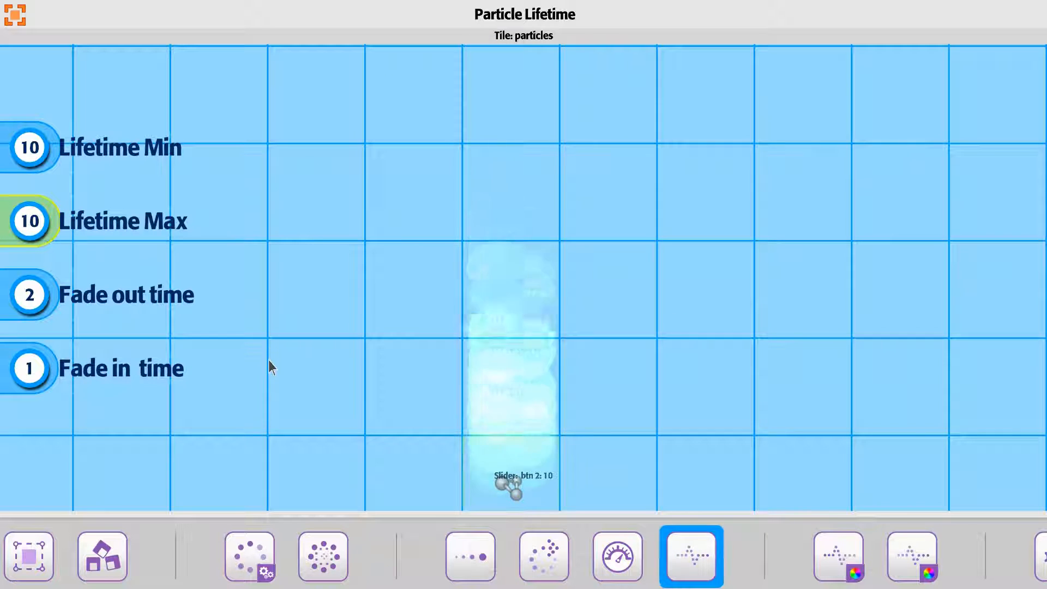
- Set the particles' Fade out time to 12
{"action": "left_click_drag", "start_coordinate": [269, 360], "coordinate": [270, 266]}
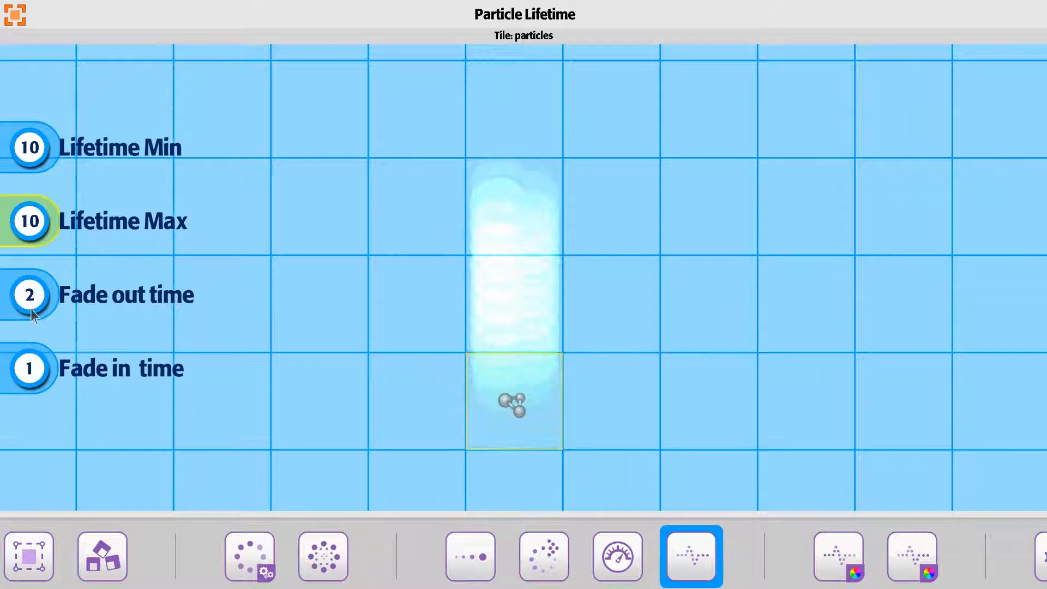
{"action": "left_click_drag", "start_coordinate": [31, 309], "coordinate": [42, 277]}
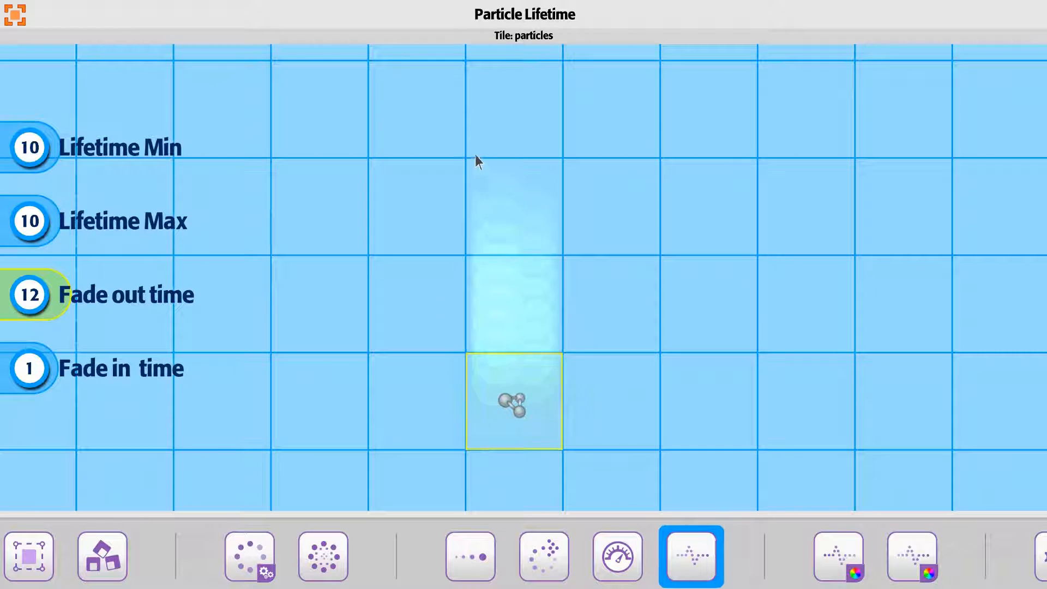
- Set the particles' Fade out time to 6, and try a Fade in time of 5 before returning it to 1
{"action": "left_click_drag", "start_coordinate": [72, 298], "coordinate": [28, 309]}
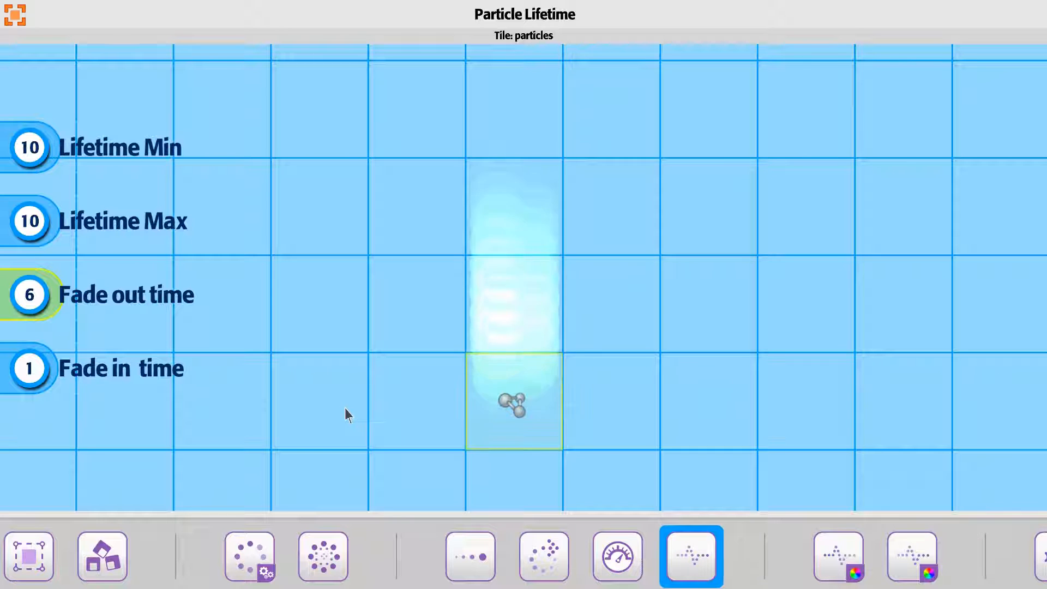
{"action": "left_click", "coordinate": [51, 383]}
{"action": "left_click", "coordinate": [51, 384]}
{"action": "left_click", "coordinate": [50, 383]}
{"action": "scroll", "coordinate": [50, 384], "scroll_direction": "up", "scroll_amount": 1}
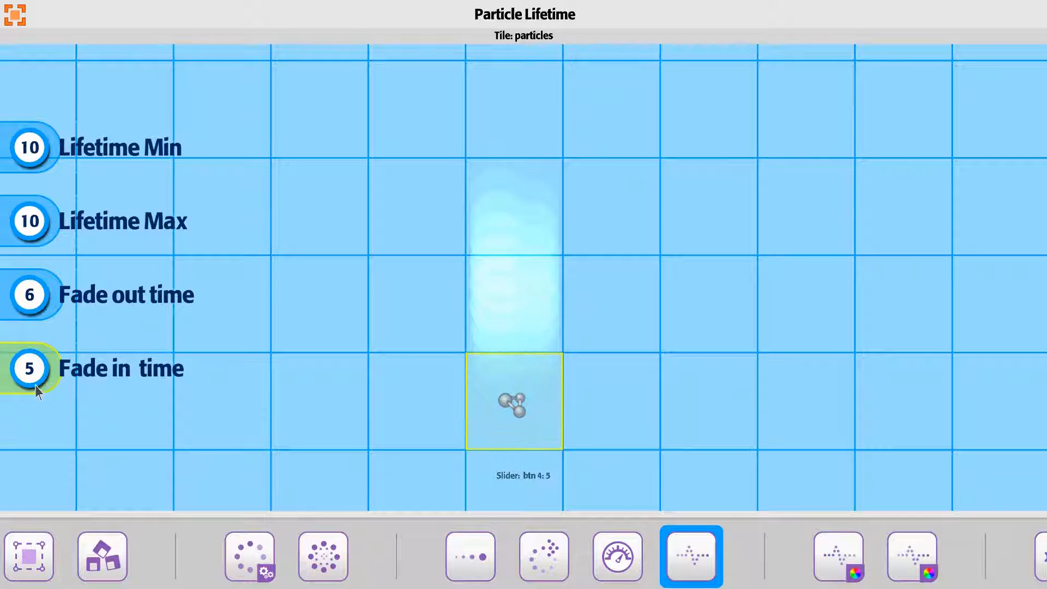
{"action": "scroll", "coordinate": [32, 381], "scroll_direction": "down", "scroll_amount": 3}
{"action": "scroll", "coordinate": [32, 385], "scroll_direction": "down", "scroll_amount": 1}
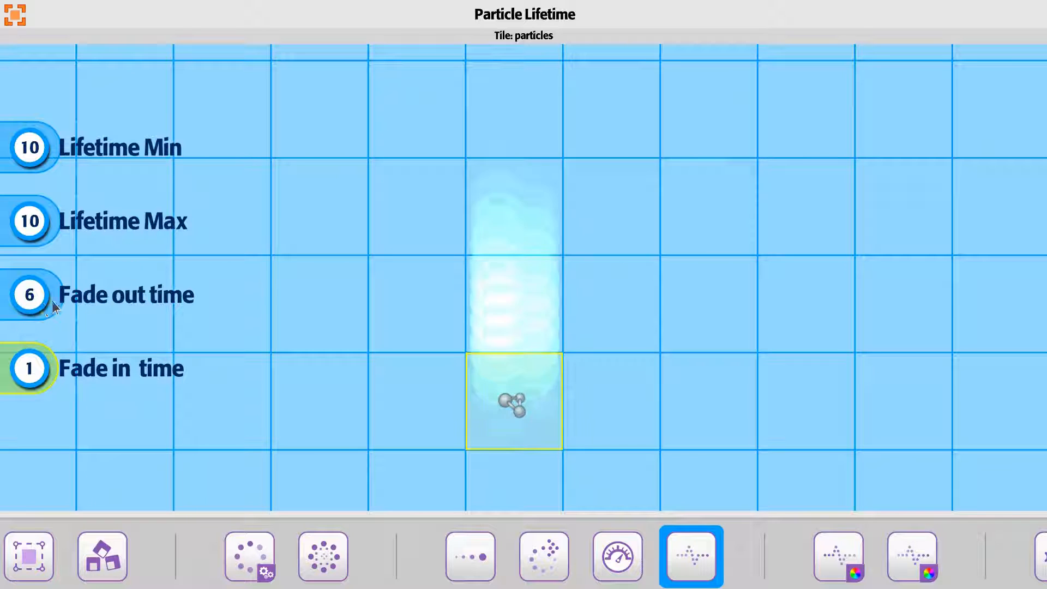
- Remove the particles' fading by setting both Fade out time and Fade in time to 0
{"action": "scroll", "coordinate": [23, 306], "scroll_direction": "down", "scroll_amount": 6}
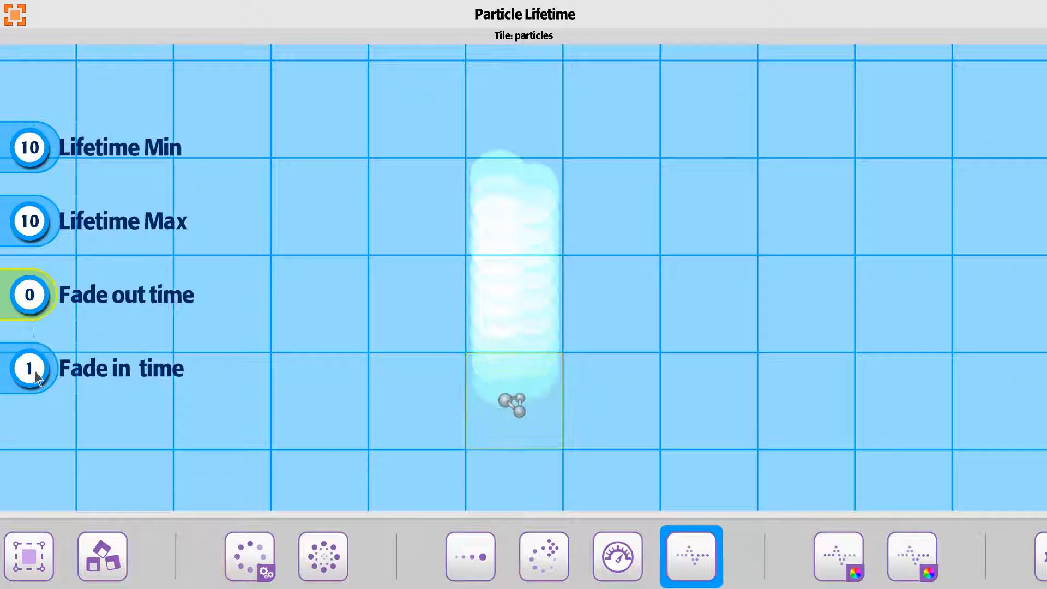
{"action": "scroll", "coordinate": [30, 377], "scroll_direction": "down", "scroll_amount": 1}
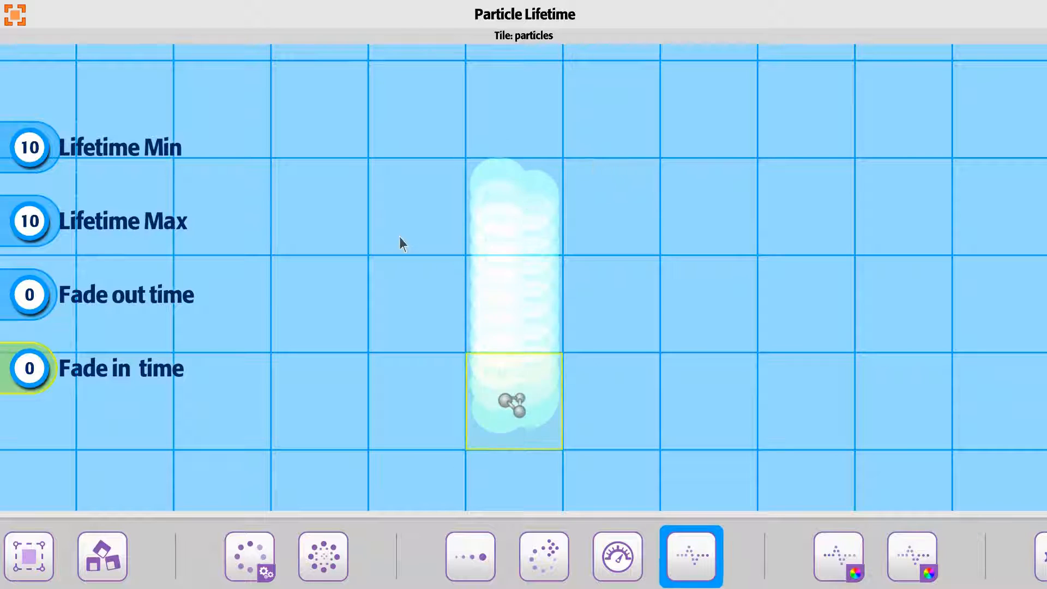
- Set the particles' Fade out time to 8 and Fade in time to 1
{"action": "scroll", "coordinate": [34, 298], "scroll_direction": "up", "scroll_amount": 7}
{"action": "scroll", "coordinate": [36, 302], "scroll_direction": "up", "scroll_amount": 1}
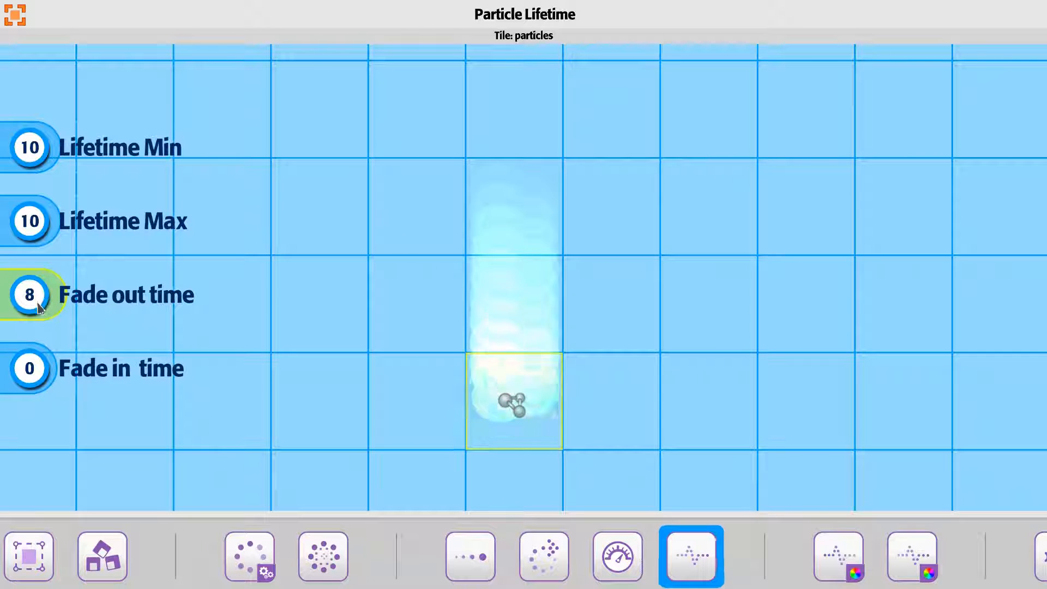
{"action": "scroll", "coordinate": [36, 306], "scroll_direction": "down", "scroll_amount": 1}
{"action": "scroll", "coordinate": [46, 310], "scroll_direction": "up", "scroll_amount": 1}
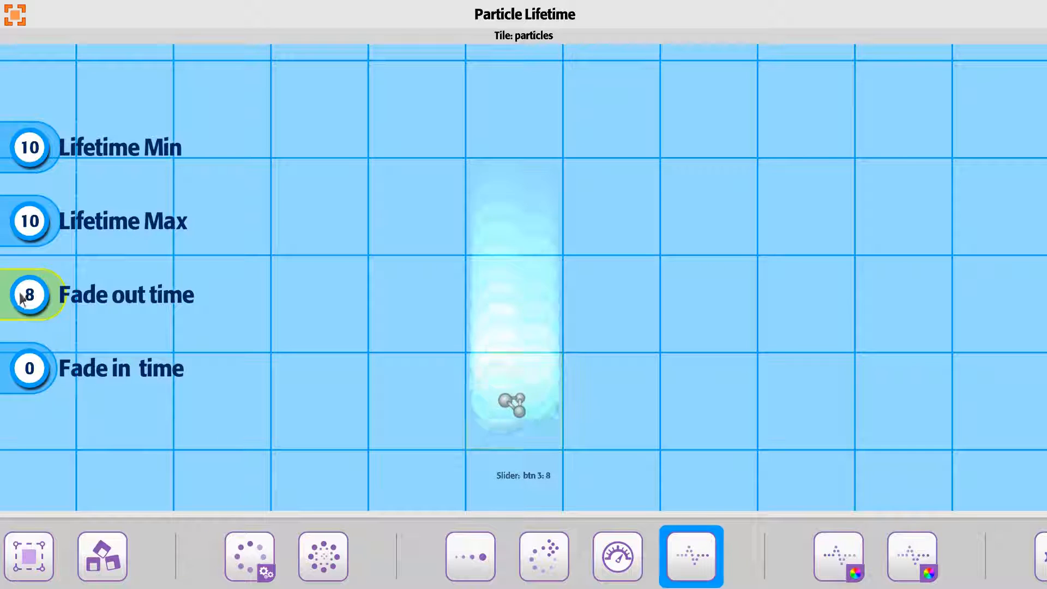
{"action": "scroll", "coordinate": [35, 406], "scroll_direction": "up", "scroll_amount": 1}
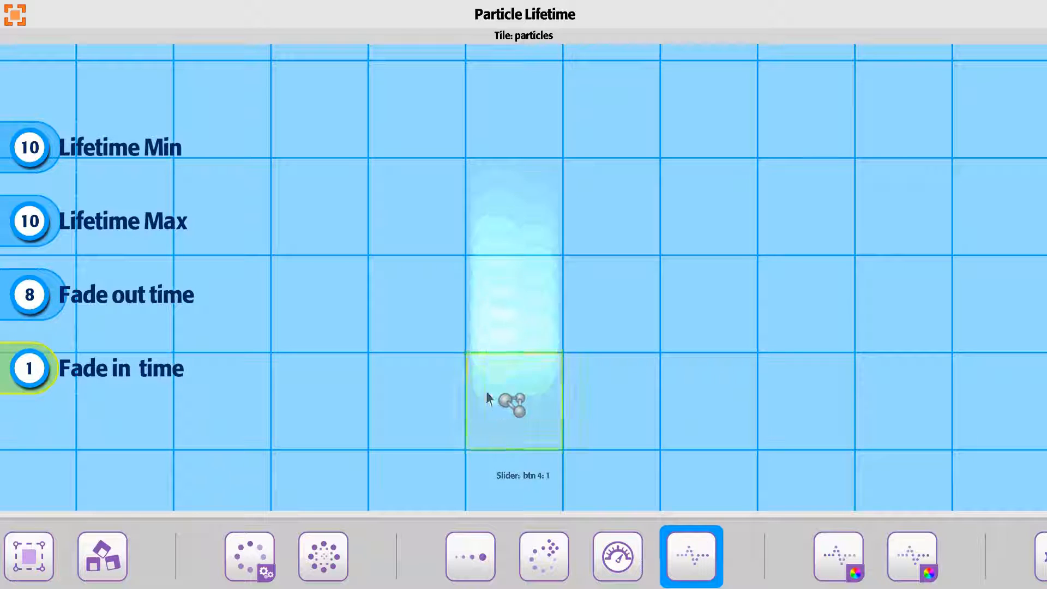